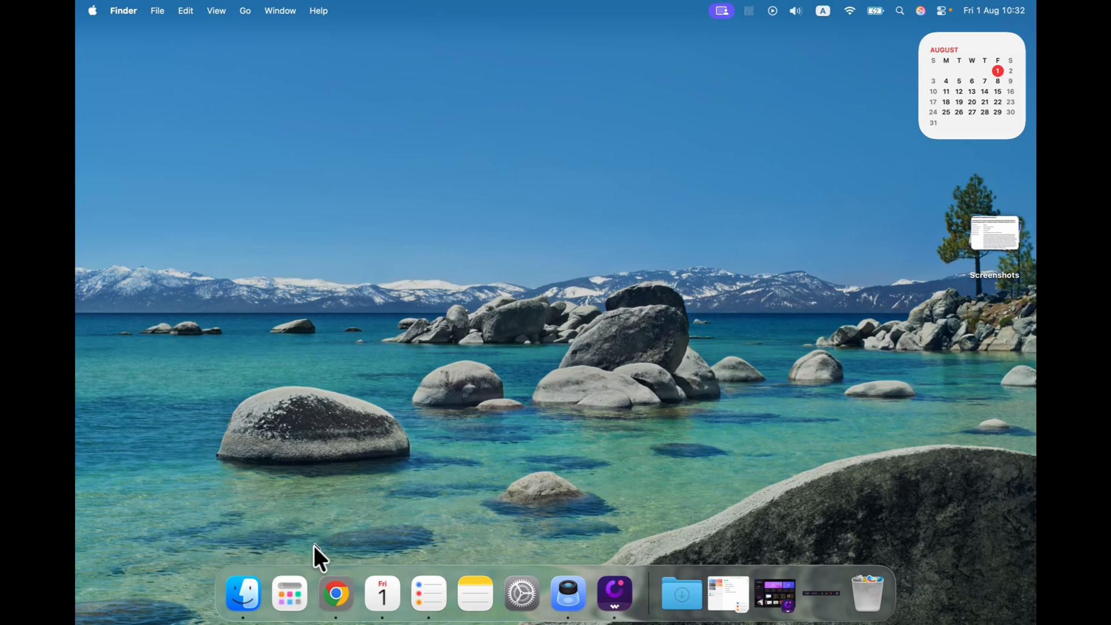
Launch Image Playground from the Dock's Applications list.
{"action": "left_click", "coordinate": [290, 596]}
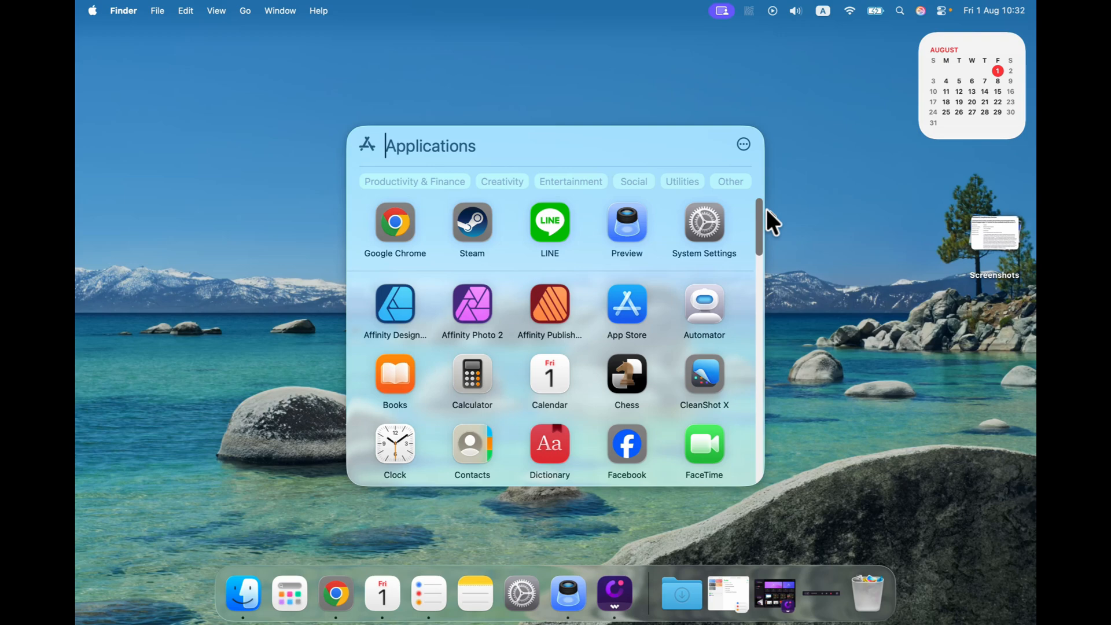
{"action": "mouse_move", "coordinate": [761, 213]}
{"action": "left_mouse_down"}
{"action": "mouse_move", "coordinate": [761, 280]}
{"action": "mouse_move", "coordinate": [763, 213]}
{"action": "left_mouse_up"}
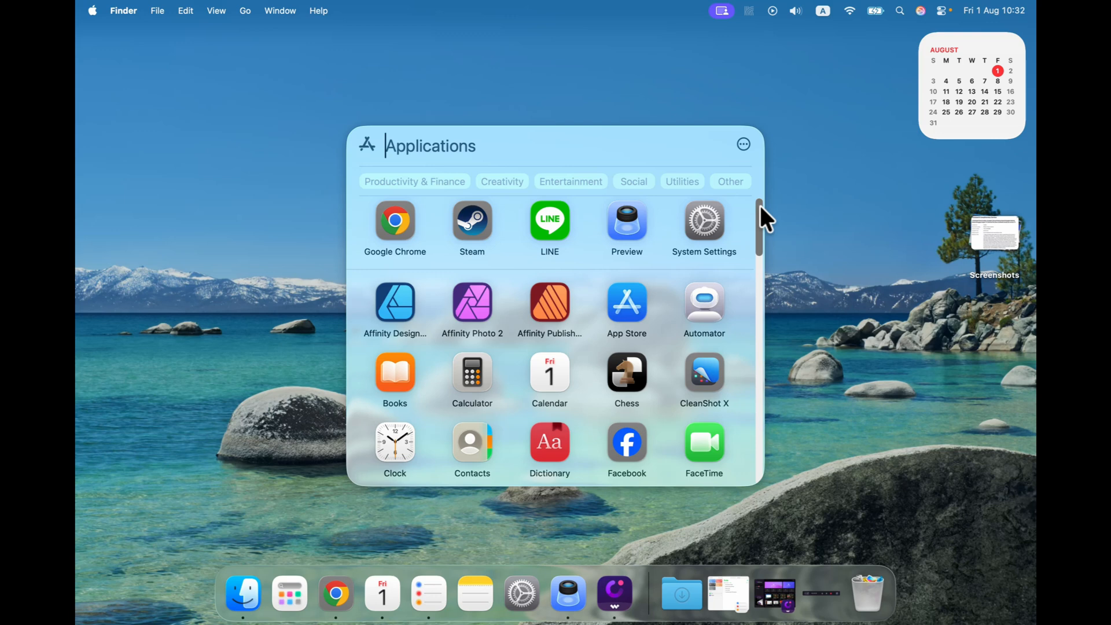
{"action": "left_click_drag", "start_coordinate": [759, 206], "coordinate": [771, 262]}
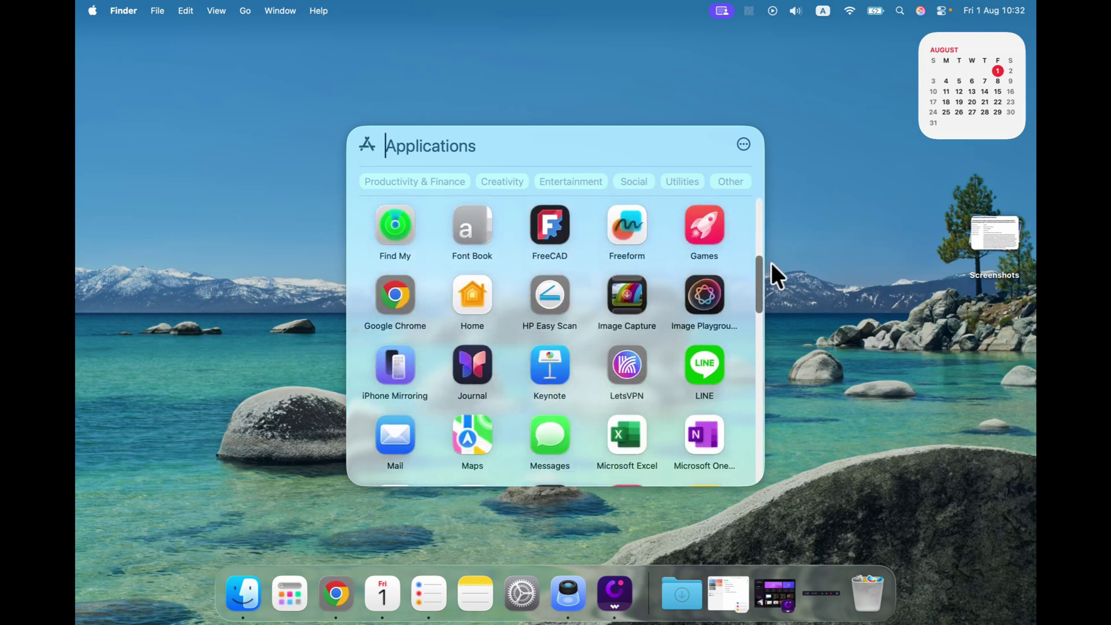
{"action": "left_click", "coordinate": [702, 299]}
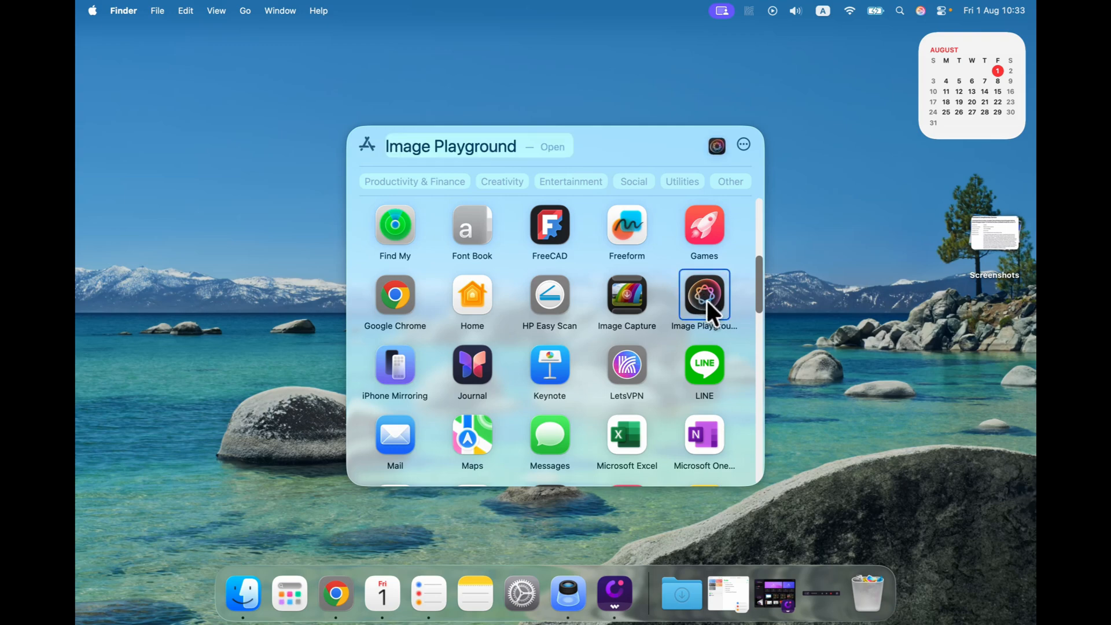
Start a new image in Image Playground and bring up the style picker.
{"action": "left_click", "coordinate": [707, 300]}
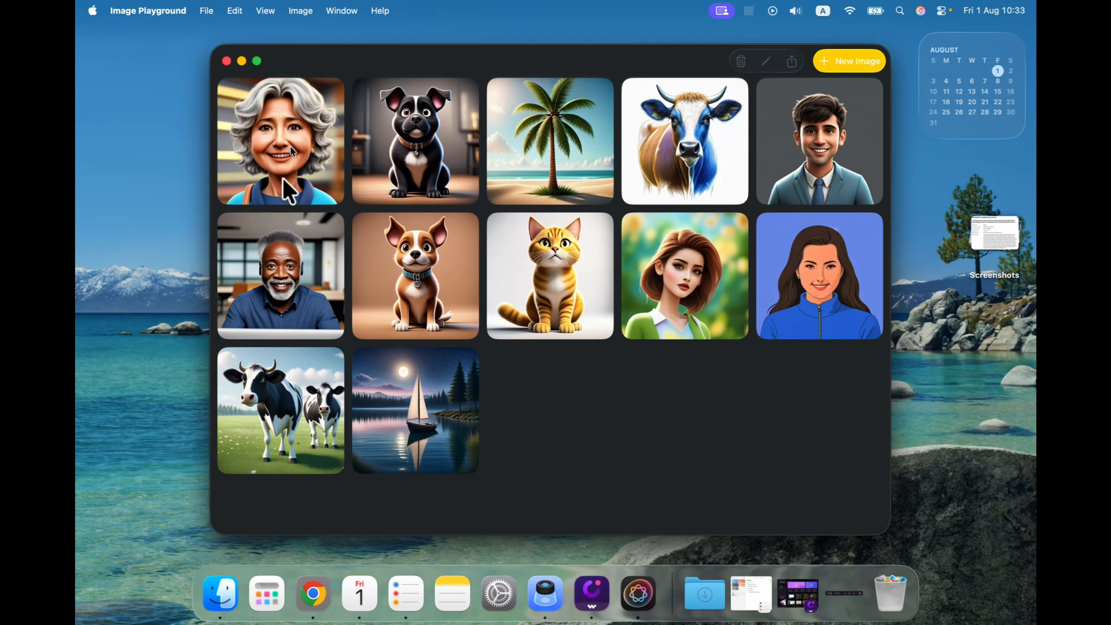
{"action": "left_click", "coordinate": [843, 61]}
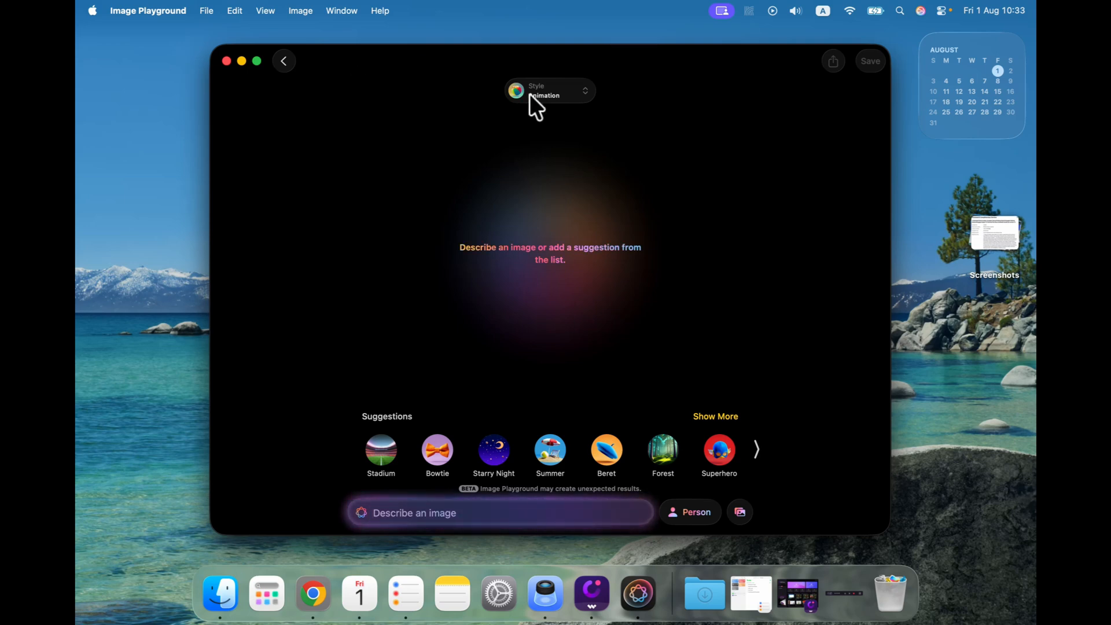
{"action": "left_click", "coordinate": [586, 89]}
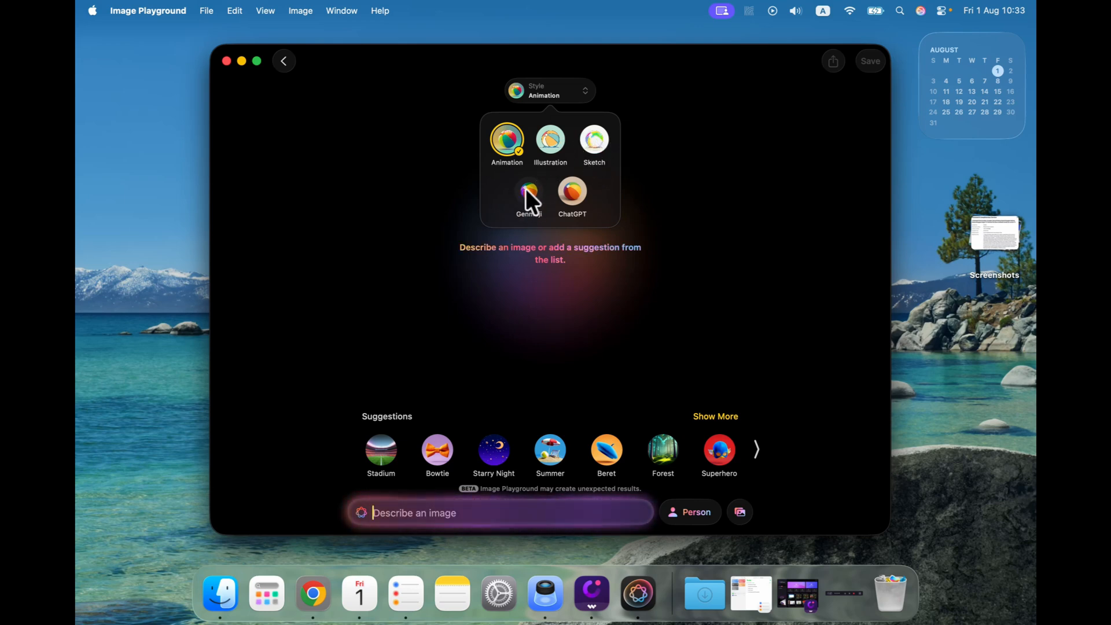
Choose the ChatGPT style and enable the ChatGPT extension through its onboarding.
{"action": "left_click", "coordinate": [576, 190]}
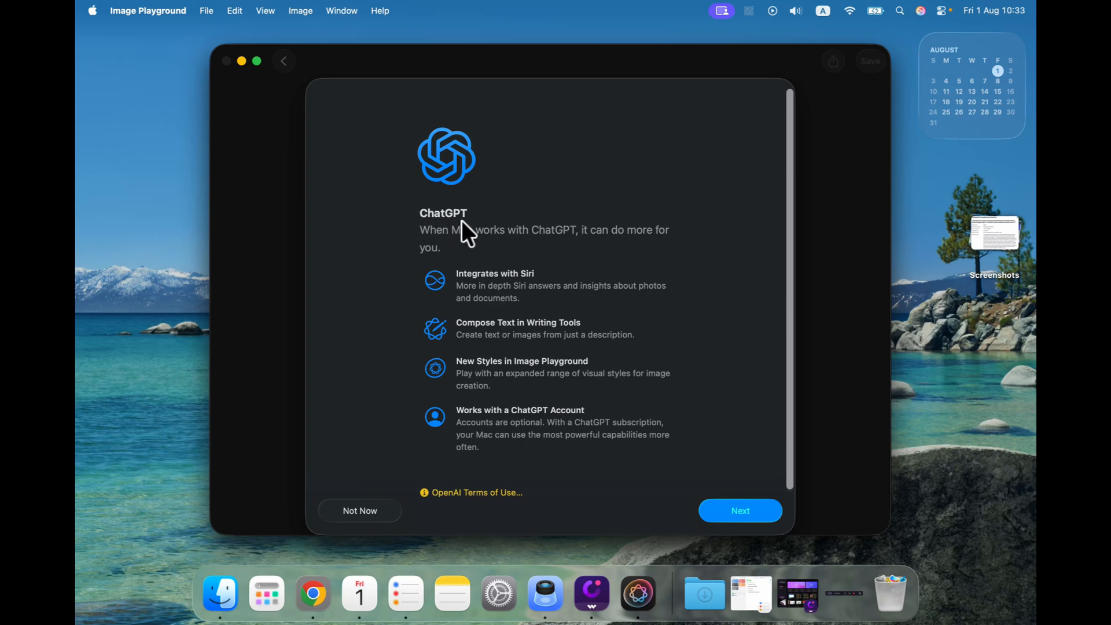
{"action": "left_click", "coordinate": [752, 514]}
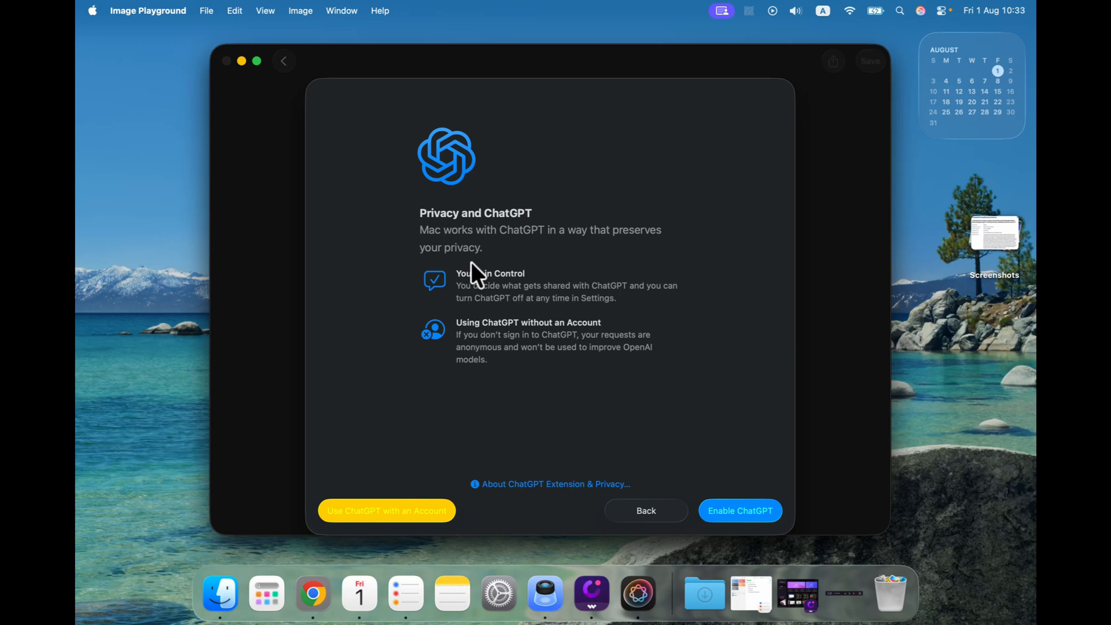
{"action": "left_click", "coordinate": [723, 513]}
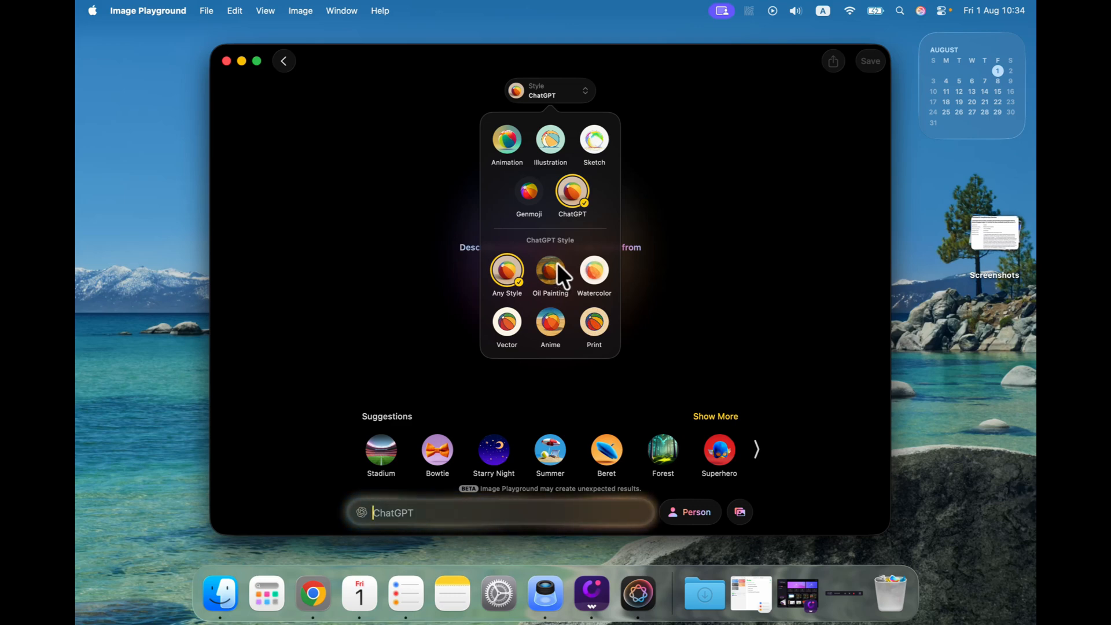
Generate an Anime-style ChatGPT image from the prompt 'Teacher in the forest'.
{"action": "left_click", "coordinate": [556, 319]}
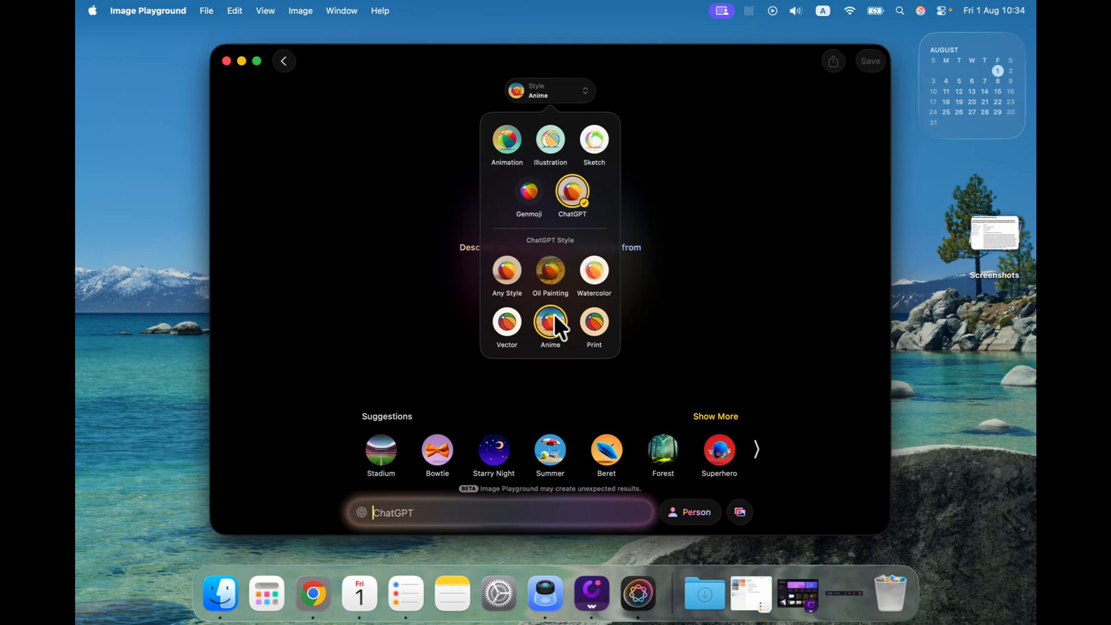
{"action": "left_click", "coordinate": [761, 247]}
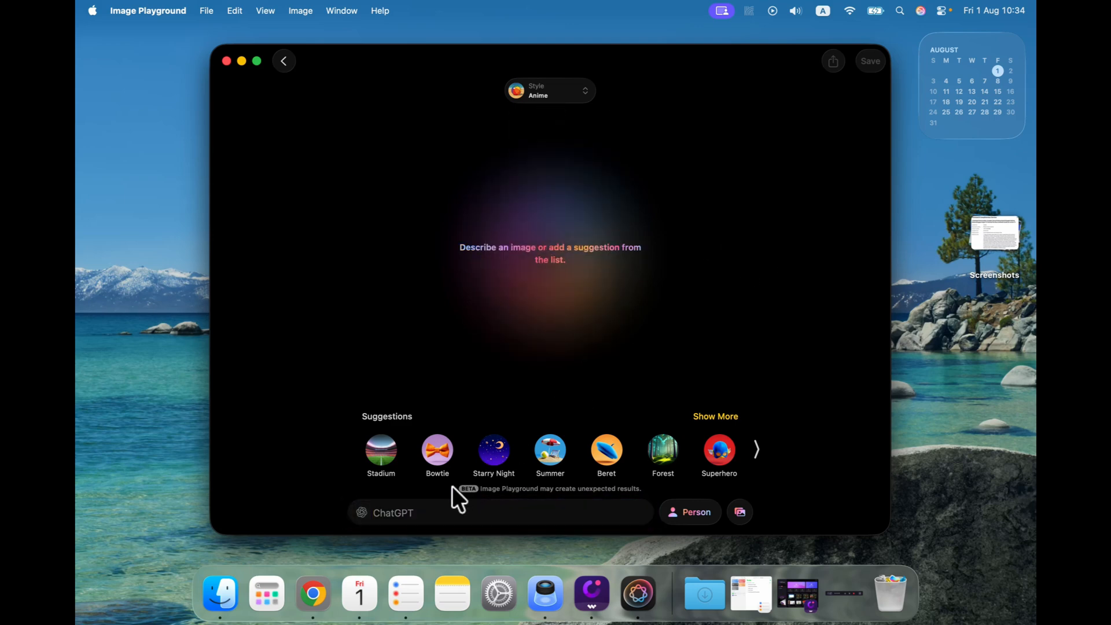
{"action": "left_click", "coordinate": [407, 513]}
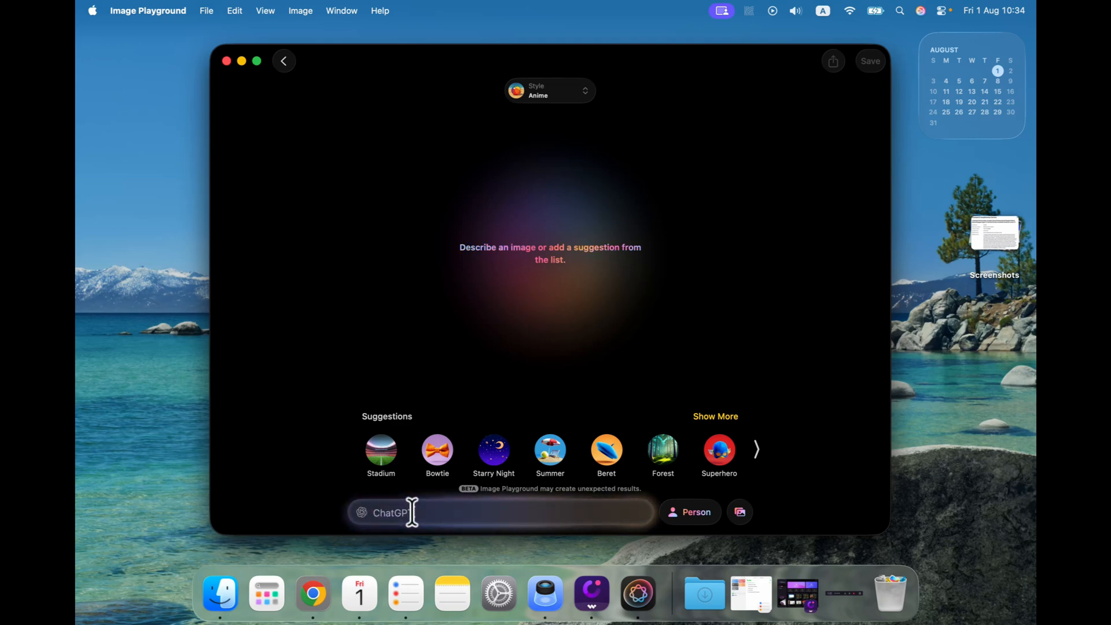
{"action": "type", "text": "Teacher in the forest"}
{"action": "key", "text": "Return"}
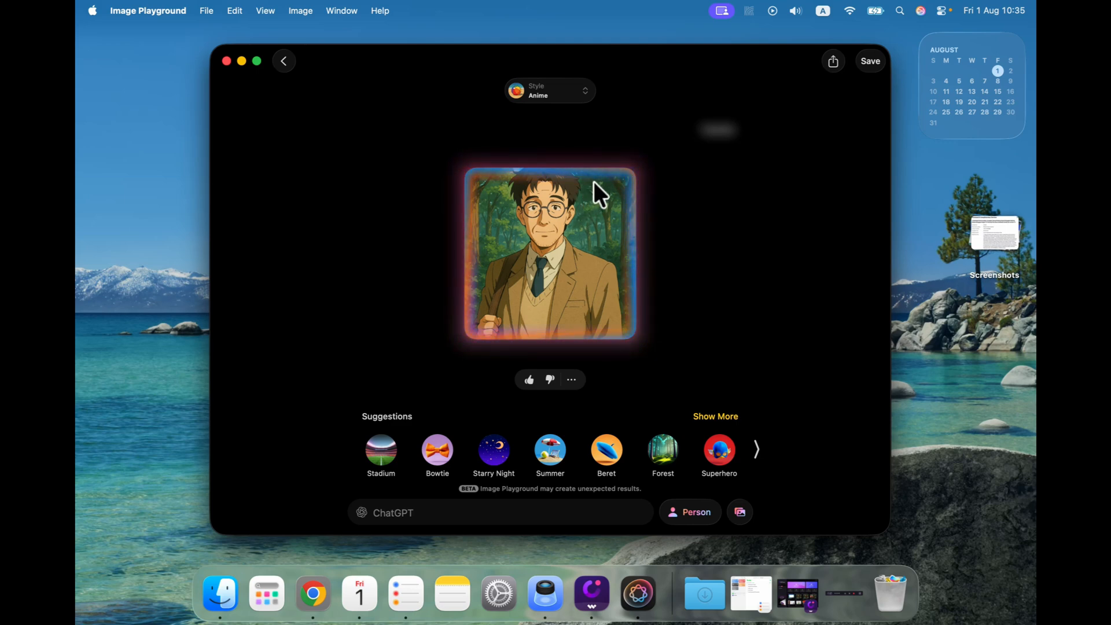
{"action": "left_click", "coordinate": [564, 91]}
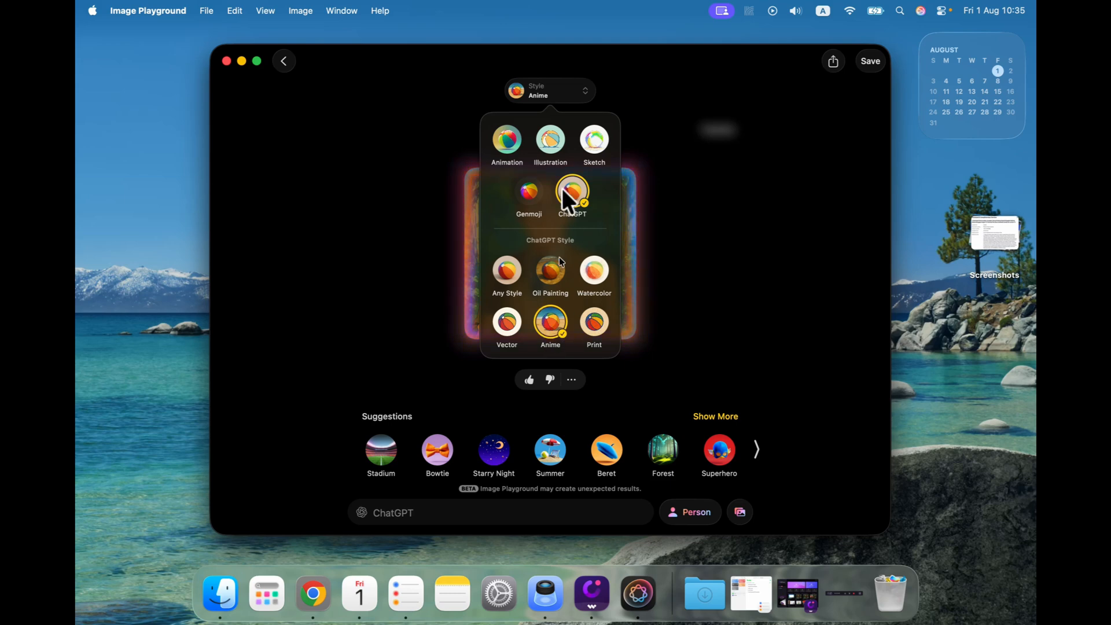
Switch the style to Animation and choose a generic appearance instead of a person.
{"action": "left_click", "coordinate": [507, 143]}
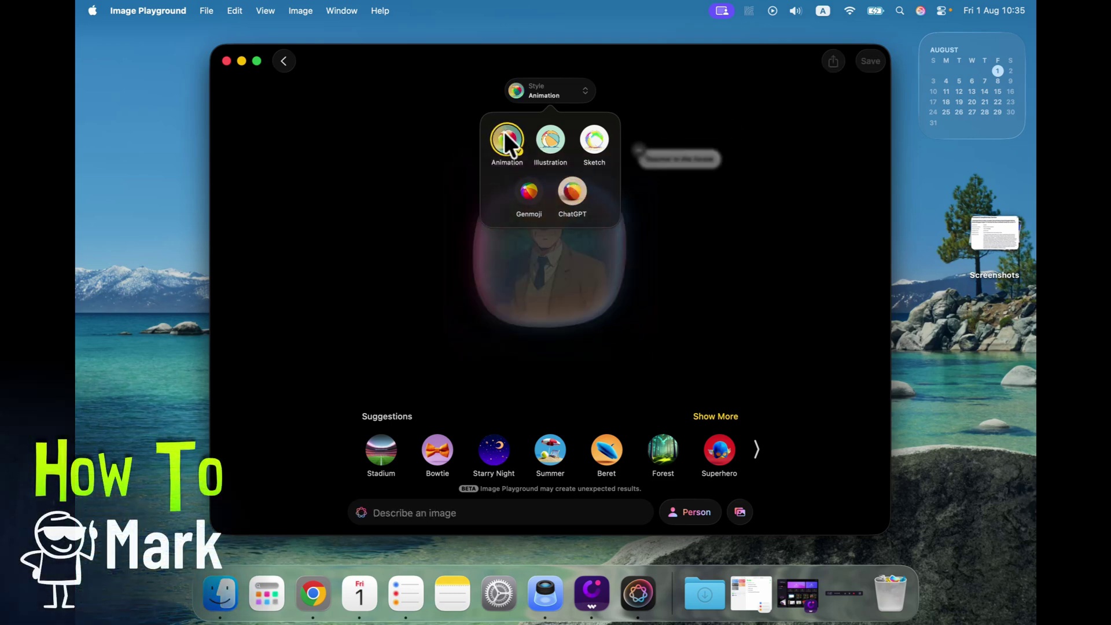
{"action": "left_click", "coordinate": [733, 254]}
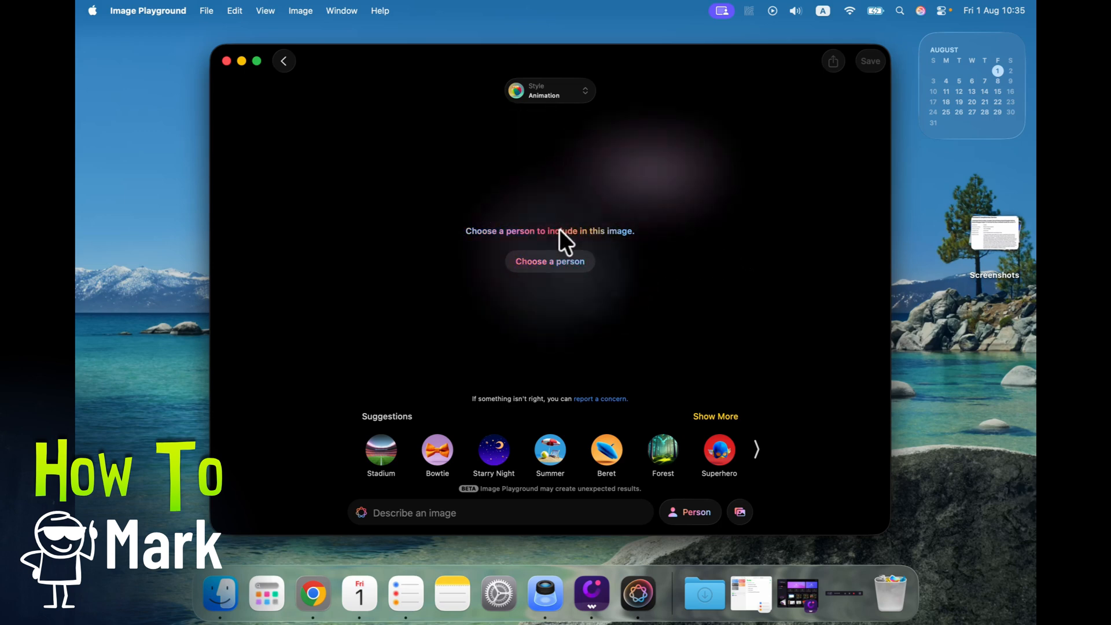
{"action": "left_click", "coordinate": [550, 265]}
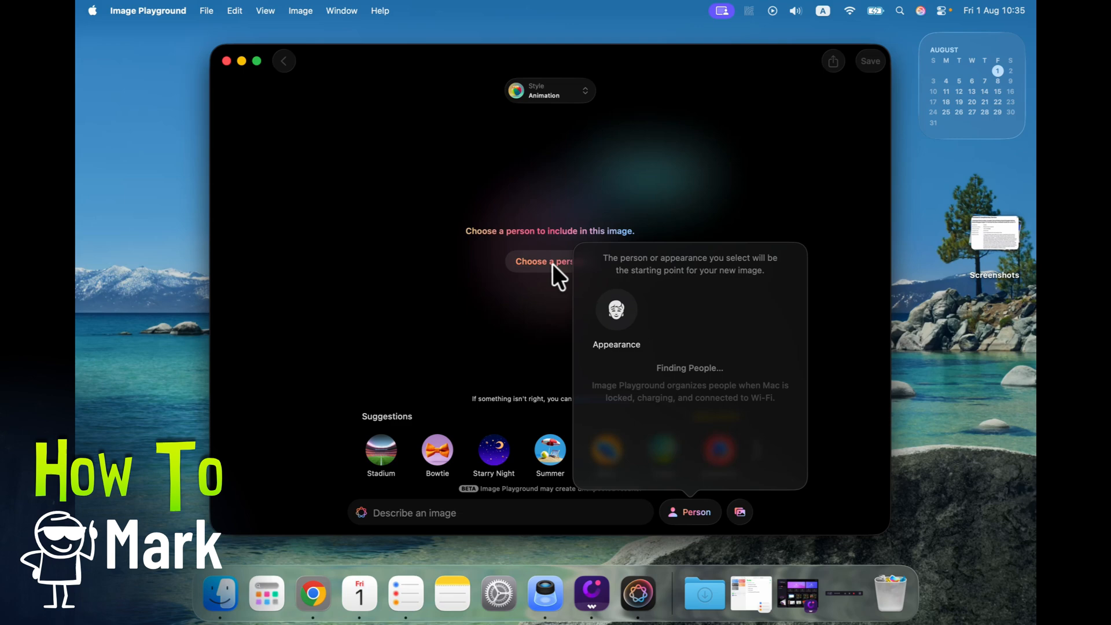
{"action": "left_click", "coordinate": [616, 310]}
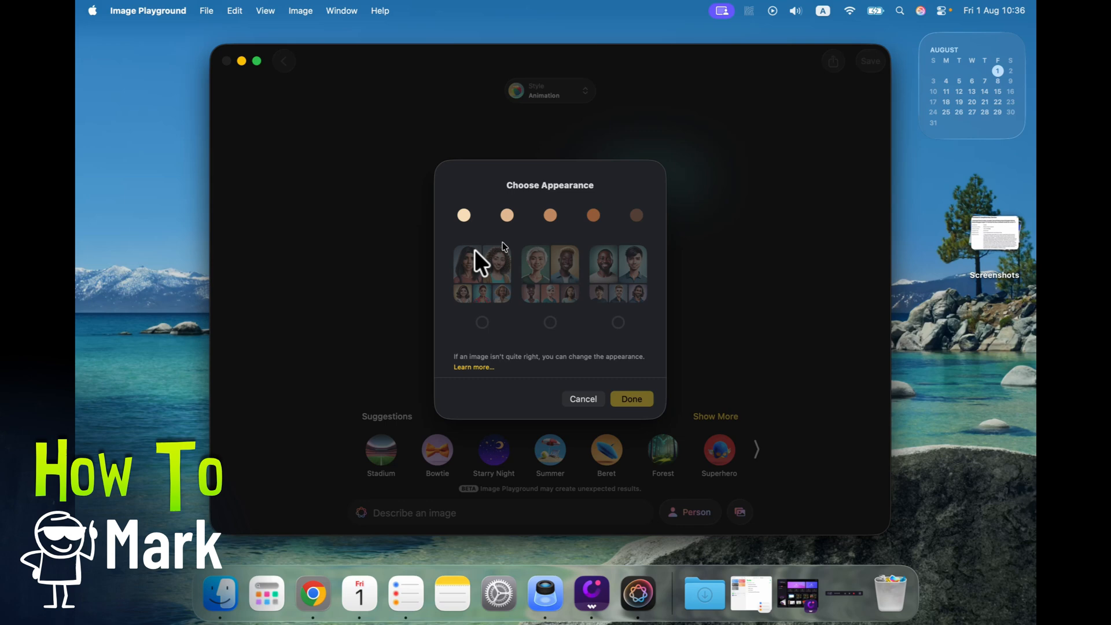
Set the appearance to the fourth, darker skin tone with the middle option and confirm.
{"action": "left_click", "coordinate": [595, 217]}
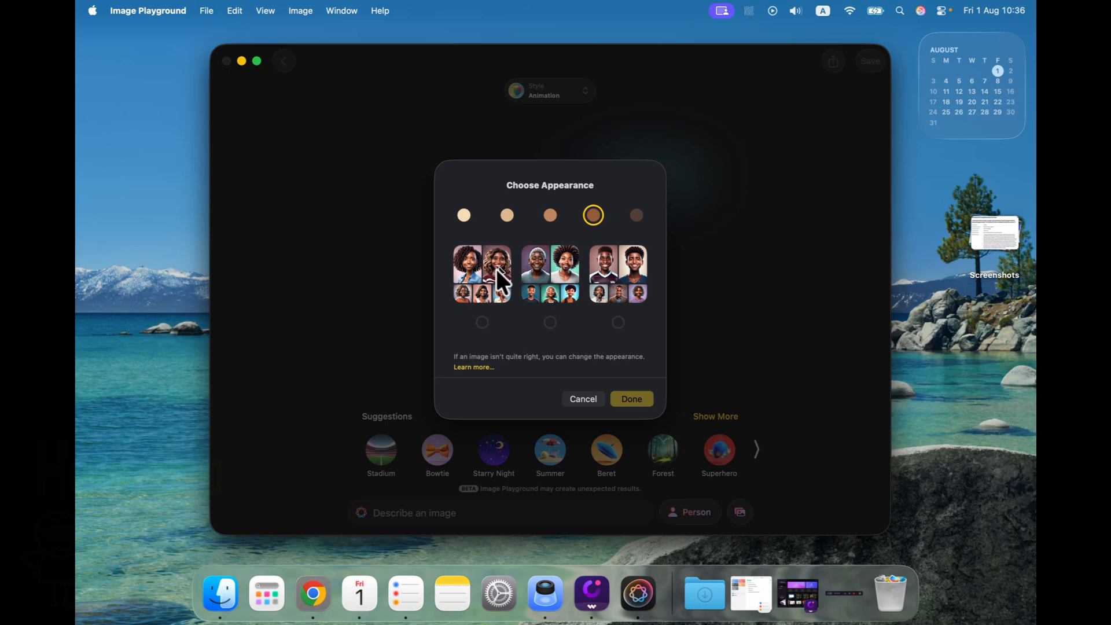
{"action": "left_click", "coordinate": [550, 323]}
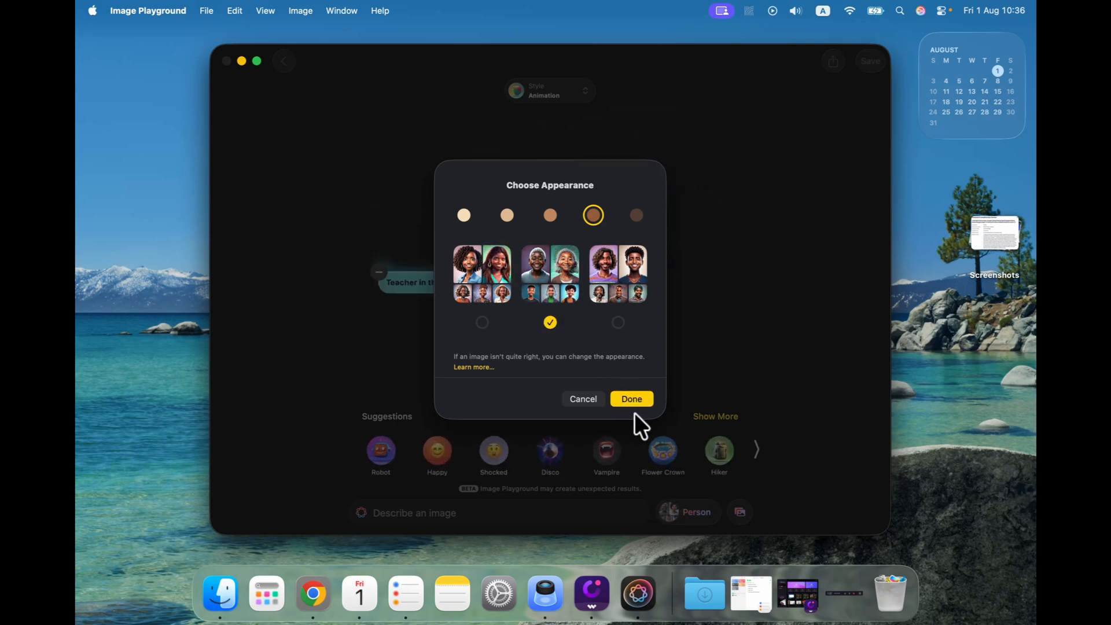
{"action": "left_click", "coordinate": [634, 398]}
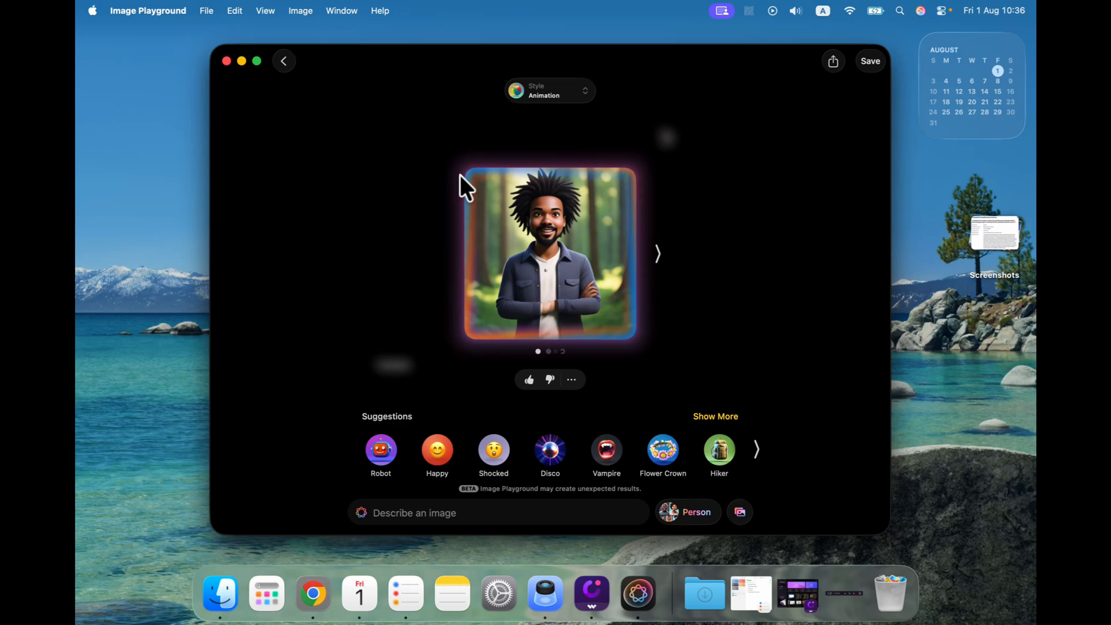
{"action": "left_click", "coordinate": [392, 512]}
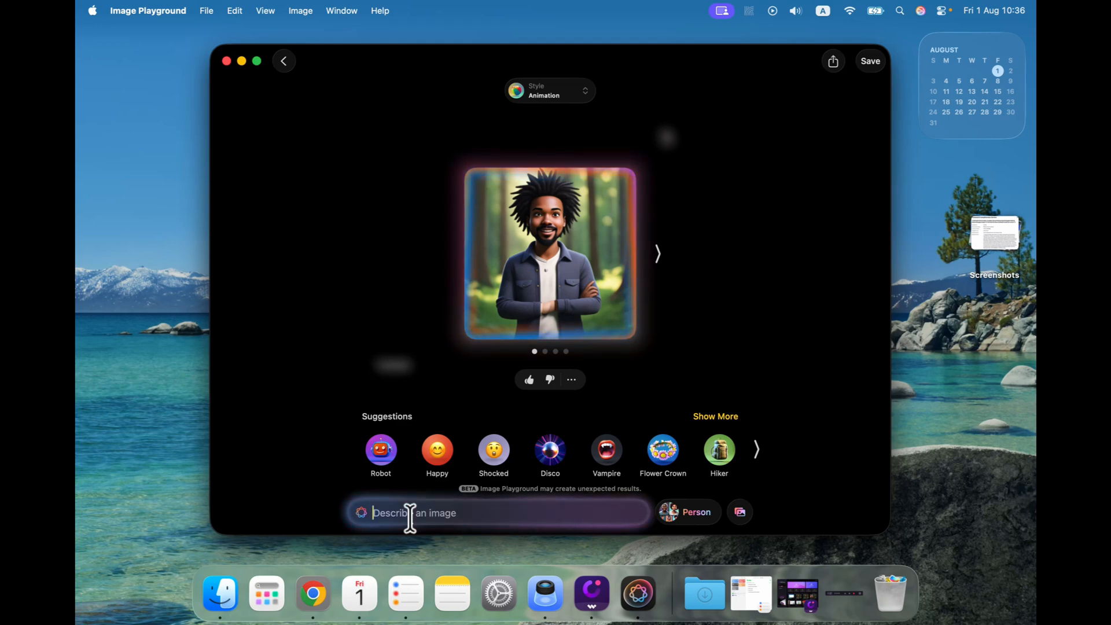
{"action": "type", "text": "A"}
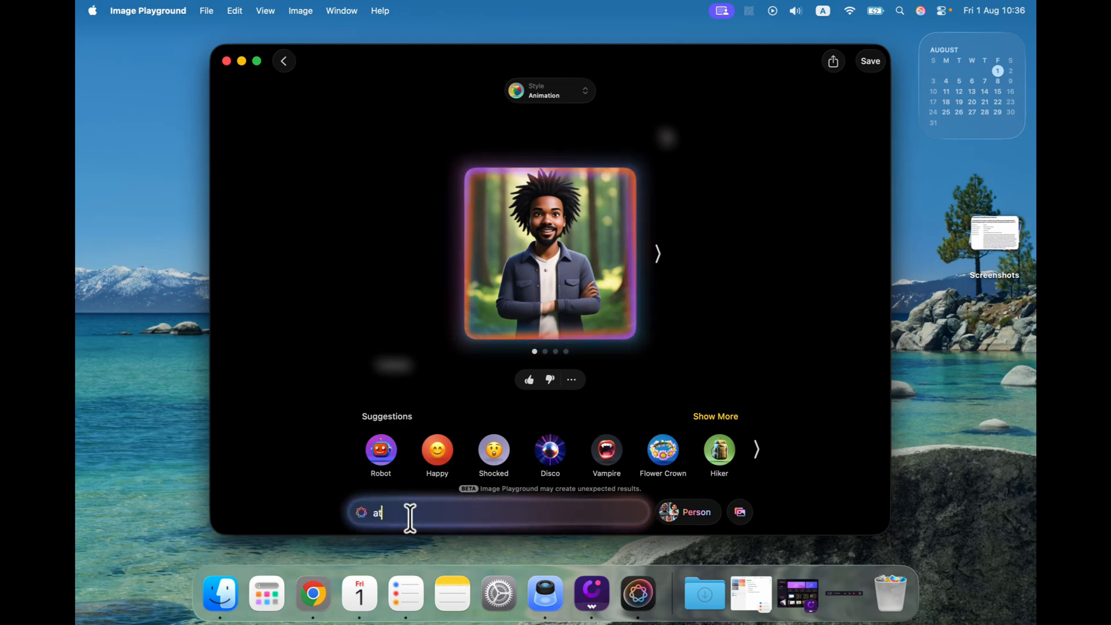
{"action": "type", "text": "t night"}
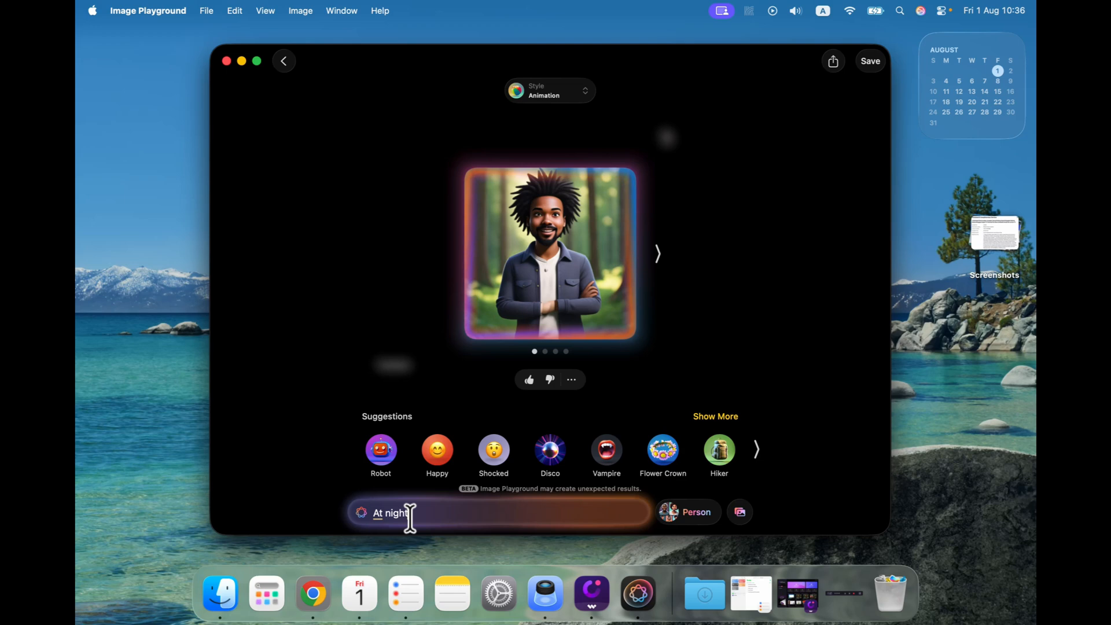
{"action": "key", "text": "Return"}
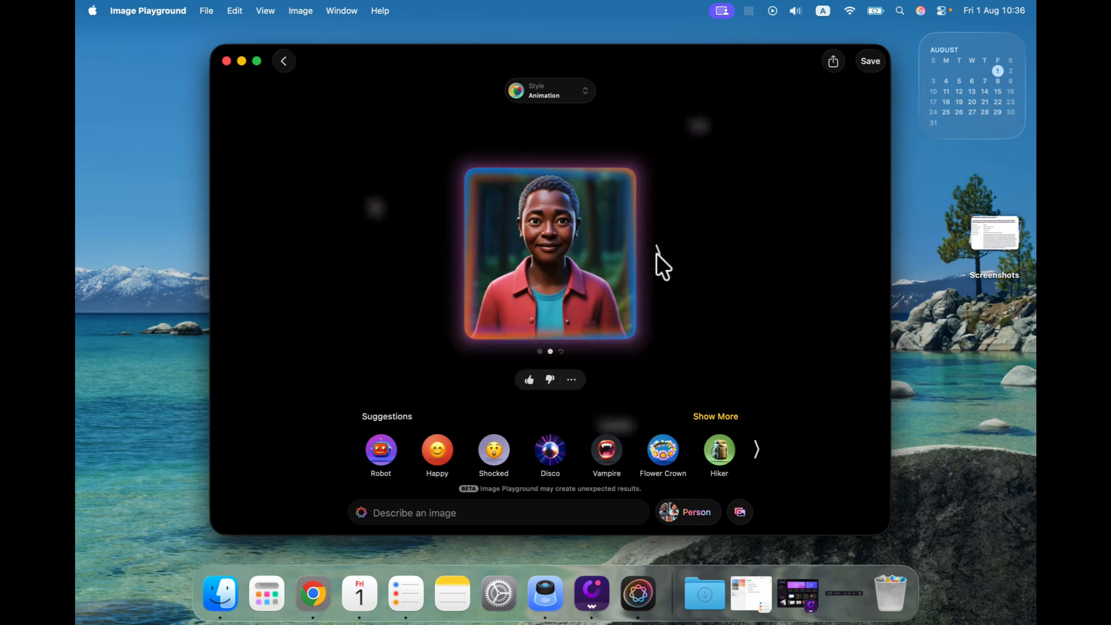
{"action": "left_click", "coordinate": [655, 253]}
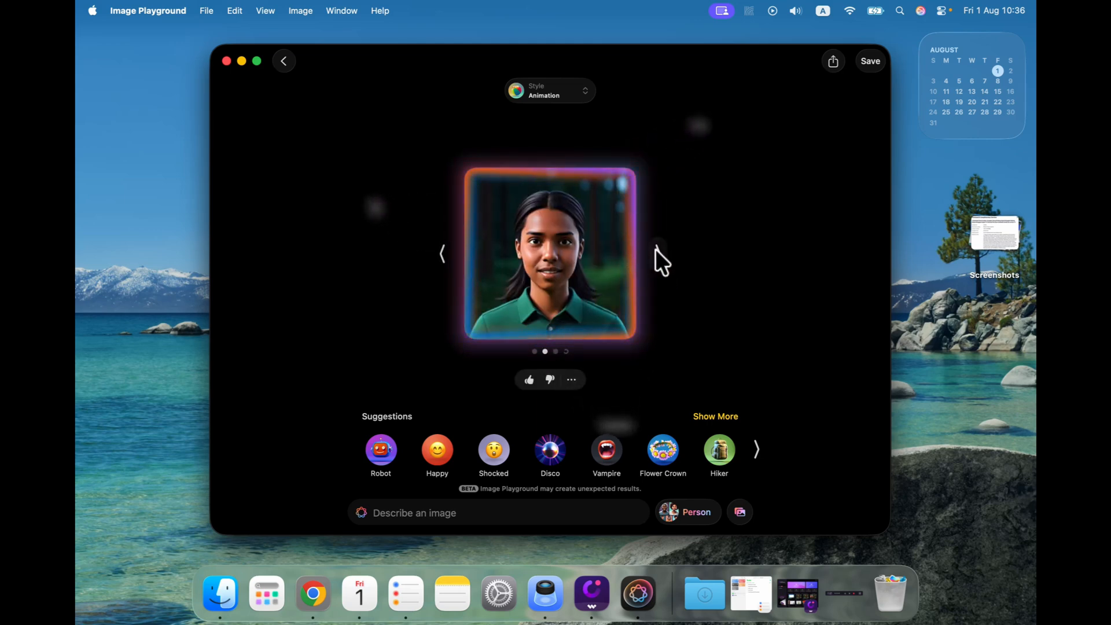
{"action": "left_click", "coordinate": [657, 251]}
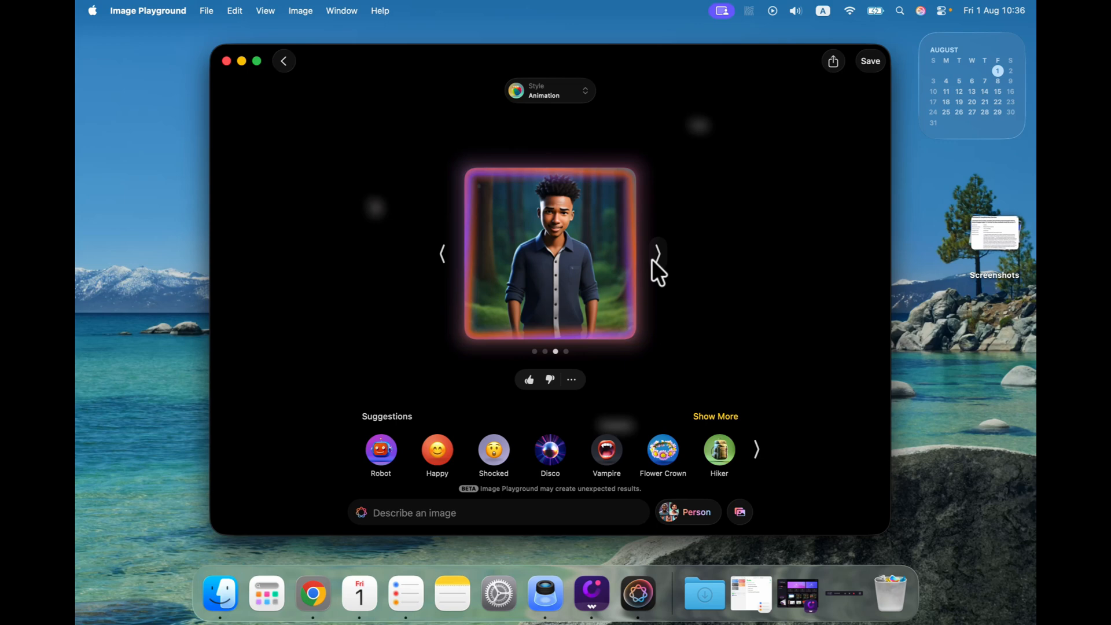
{"action": "left_click", "coordinate": [656, 254]}
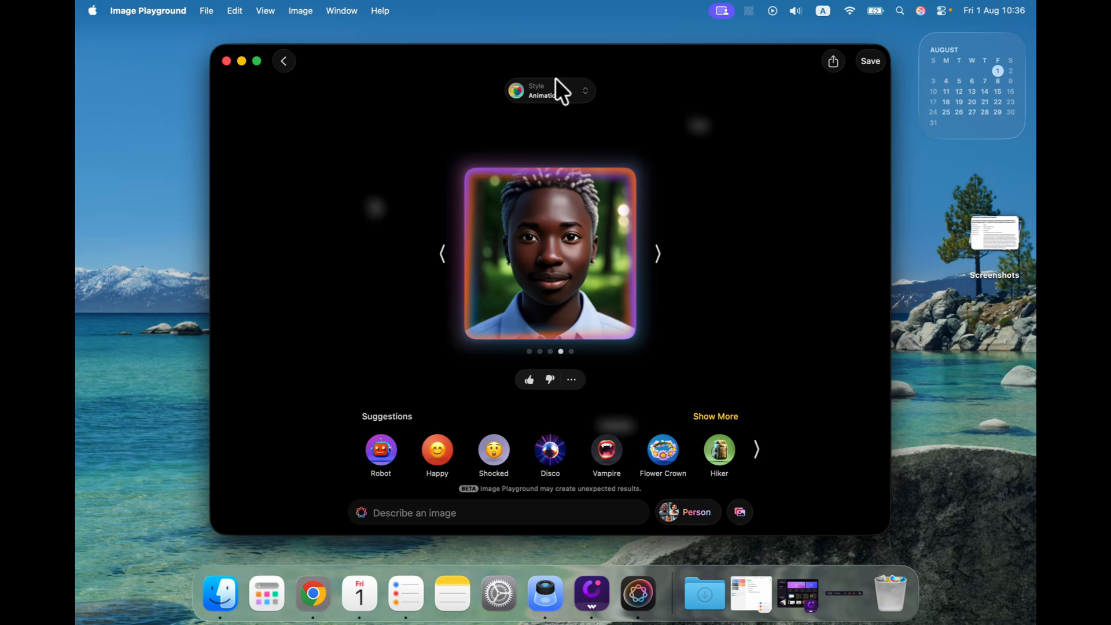
{"action": "left_click", "coordinate": [682, 288]}
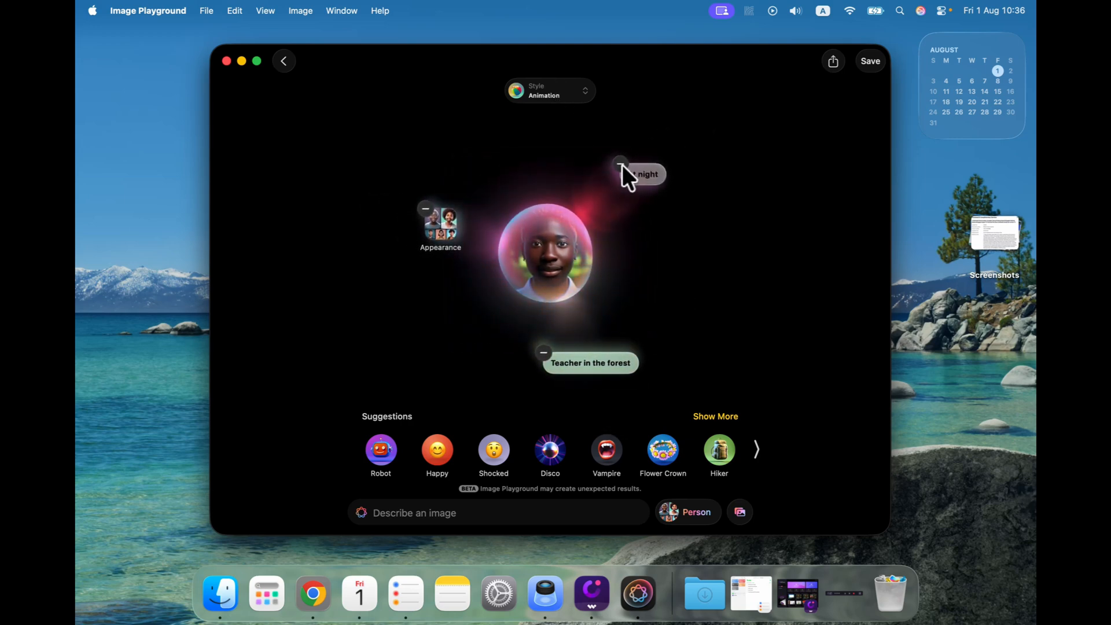
{"action": "left_click", "coordinate": [619, 164]}
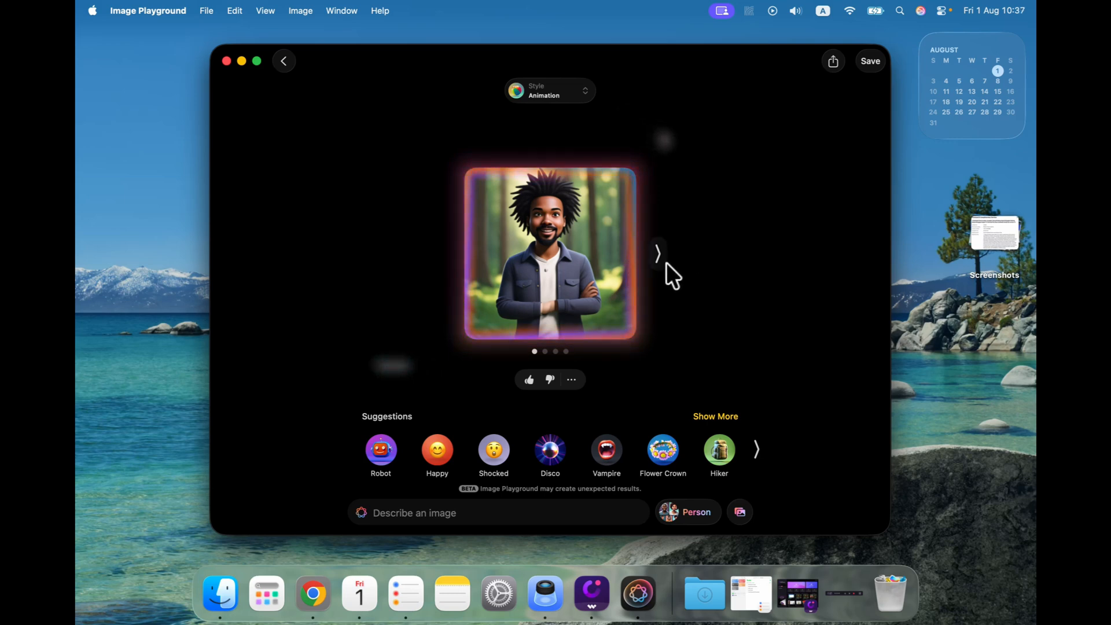
Switch the image style to Illustration to generate a new illustrated portrait.
{"action": "left_click", "coordinate": [578, 83]}
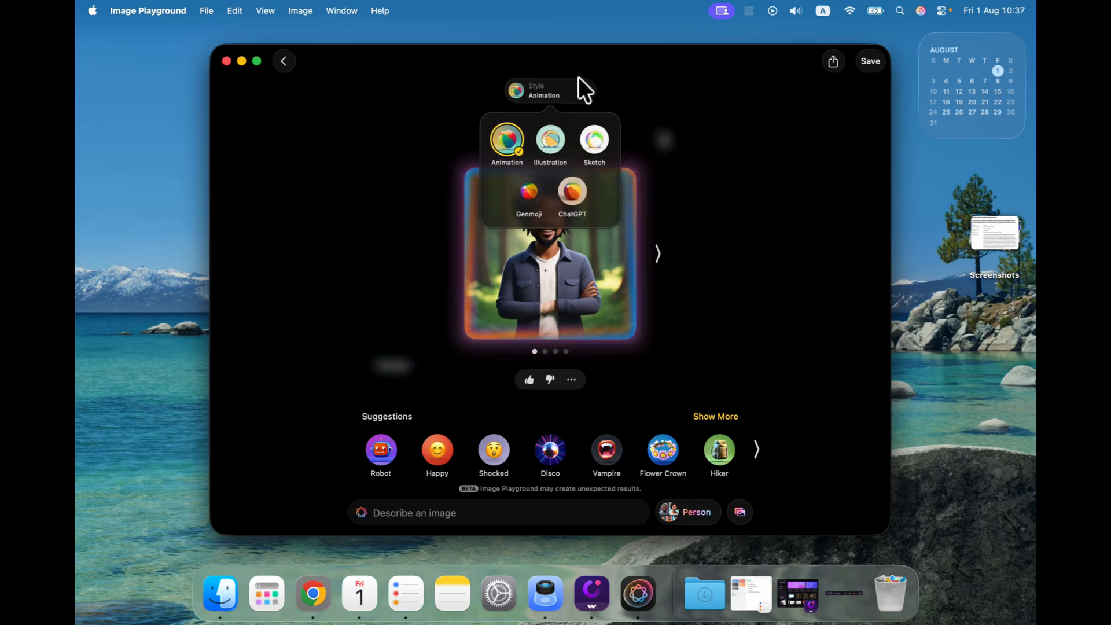
{"action": "left_click", "coordinate": [548, 141]}
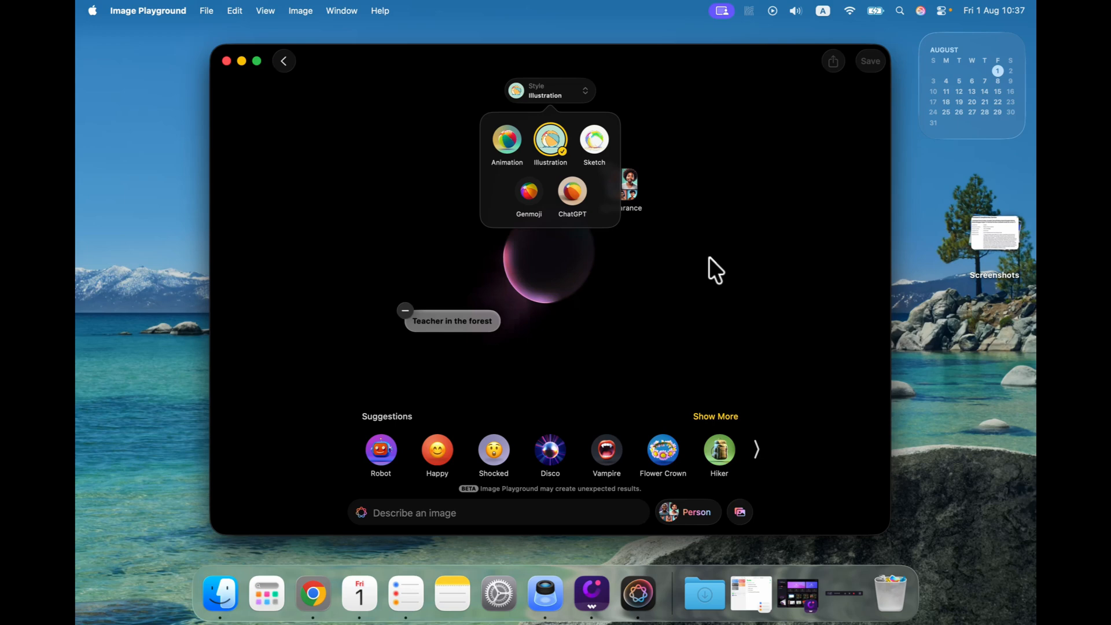
{"action": "left_click", "coordinate": [694, 280]}
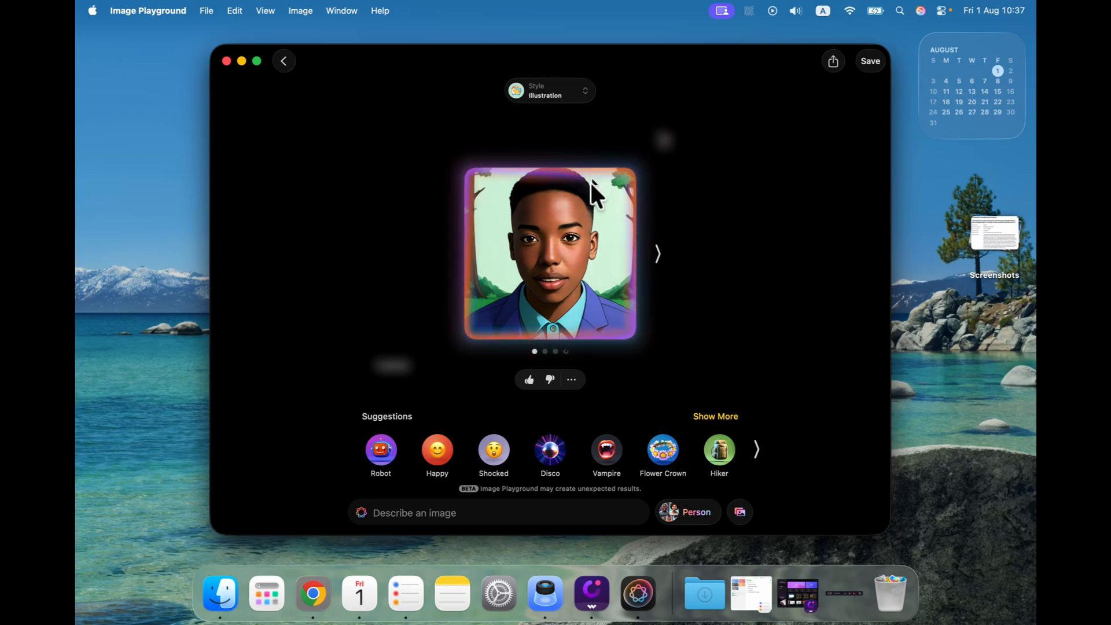
Save the illustrated boy portrait and bring up its sharing options.
{"action": "right_click", "coordinate": [586, 222]}
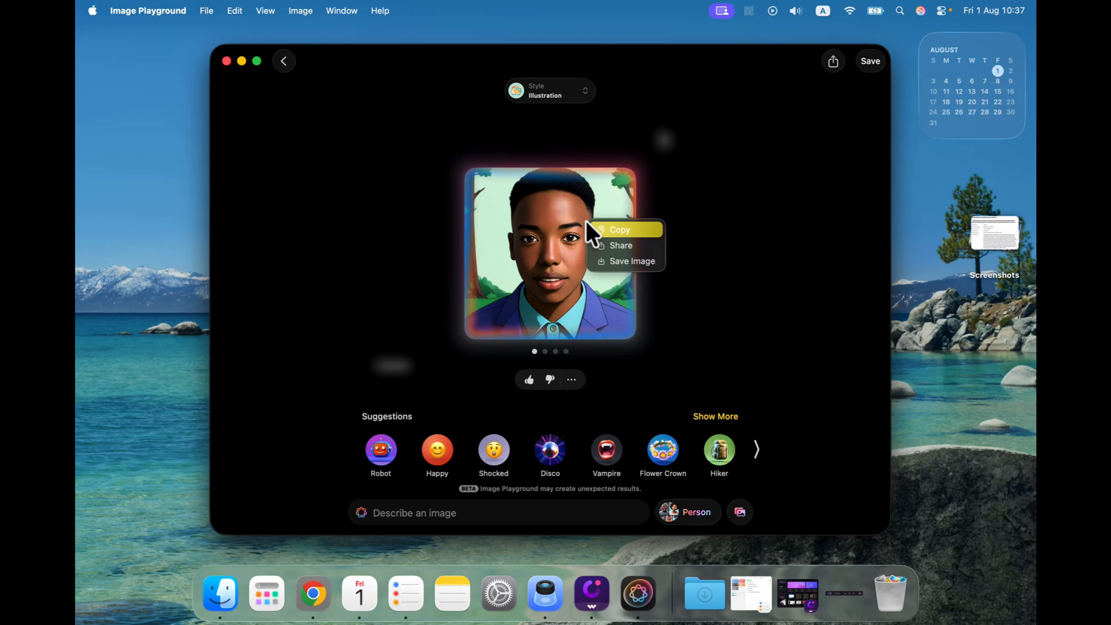
{"action": "left_click", "coordinate": [635, 260]}
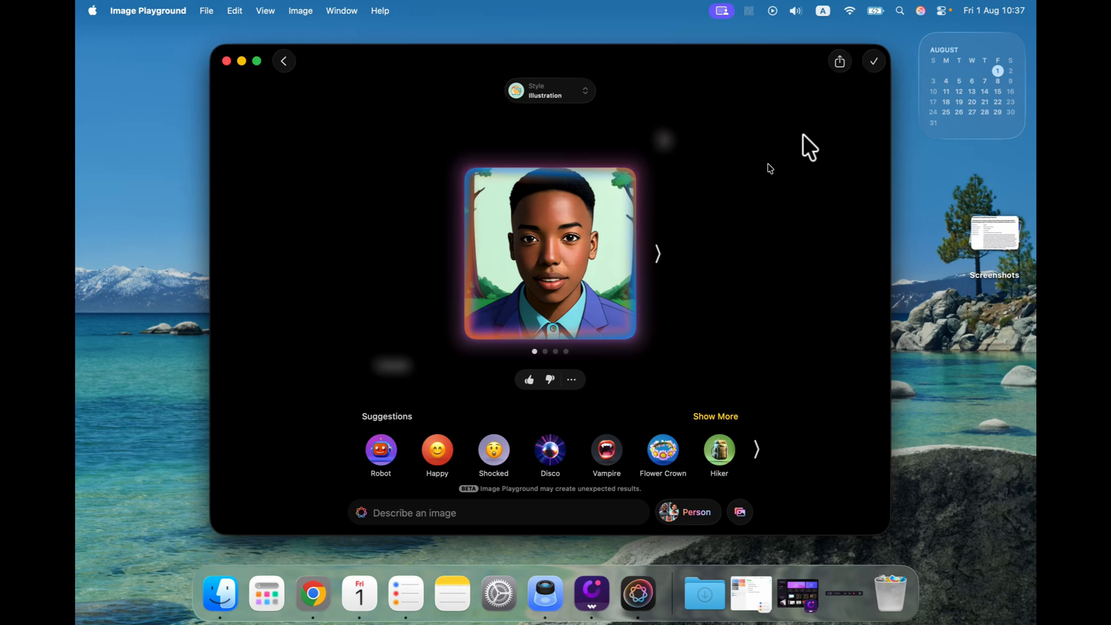
{"action": "left_click", "coordinate": [839, 62]}
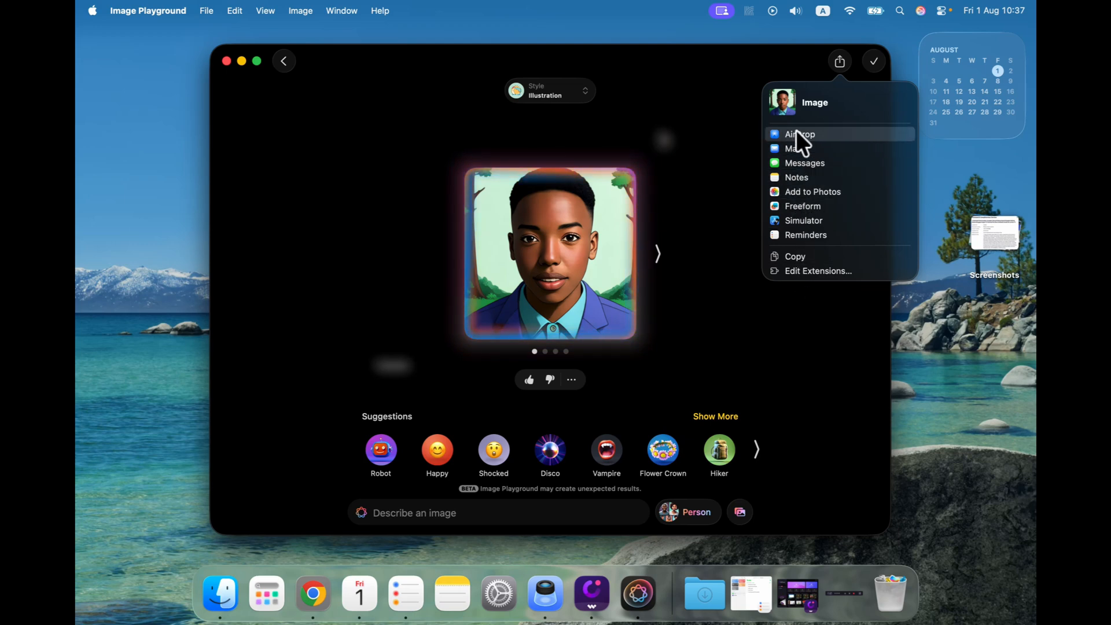
Return to the gallery and reopen the illustrated boy portrait.
{"action": "left_click", "coordinate": [882, 64]}
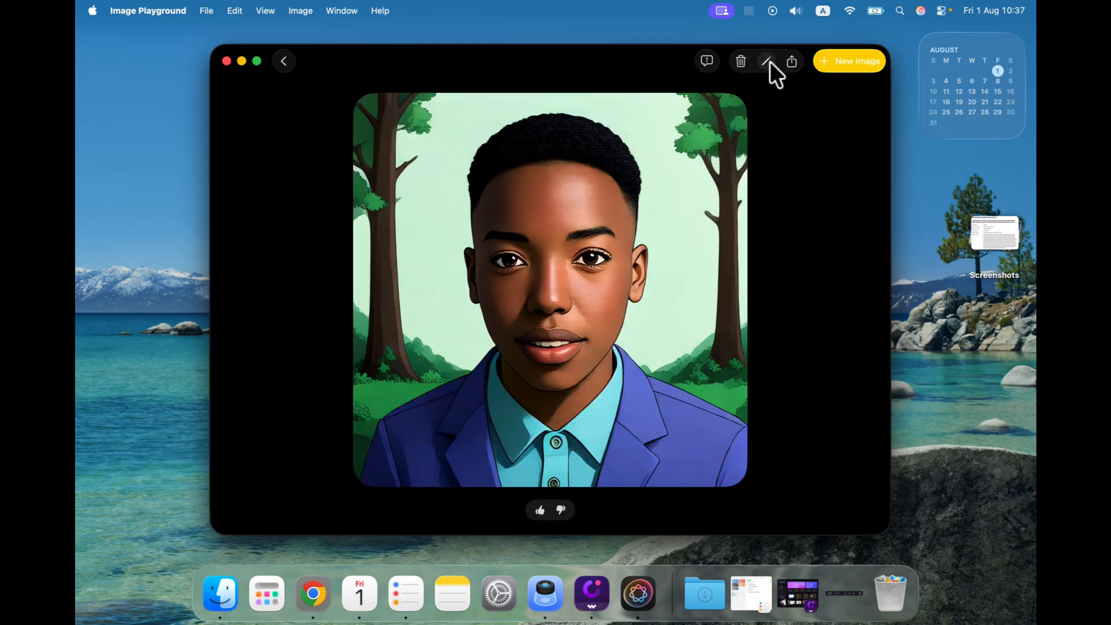
{"action": "left_click", "coordinate": [282, 59]}
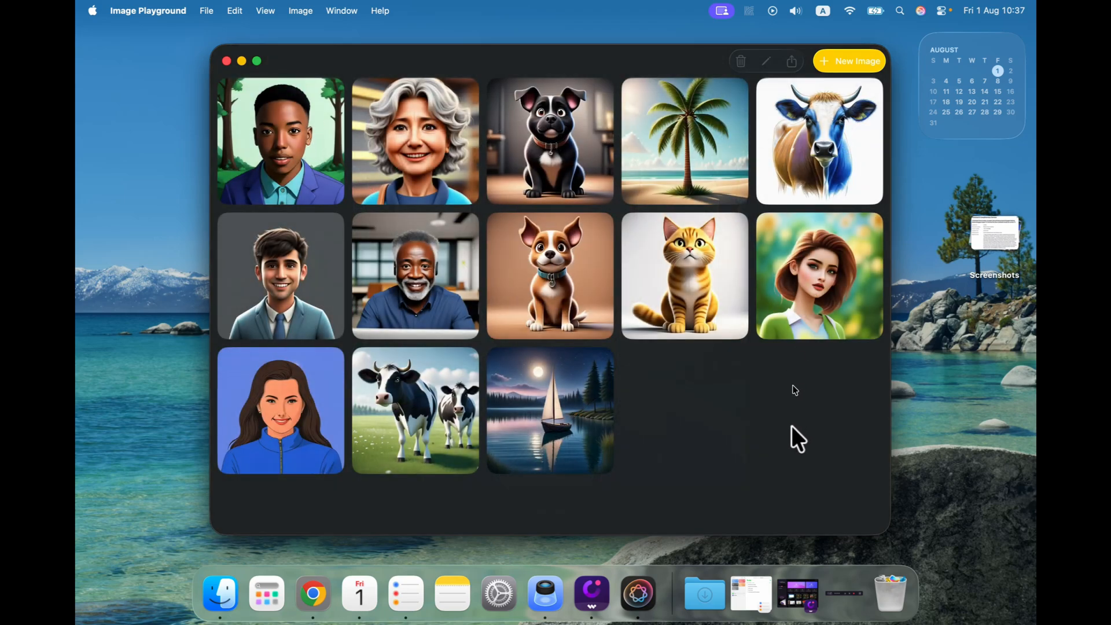
{"action": "double_click", "coordinate": [311, 114]}
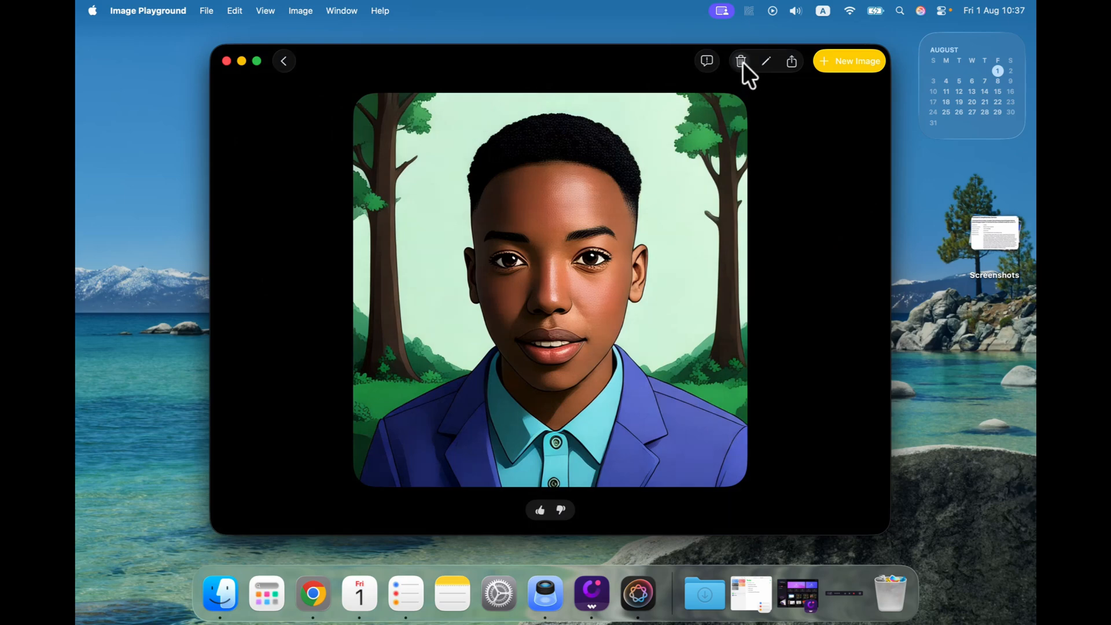
Delete the boy portrait and go back to the gallery grid.
{"action": "left_click", "coordinate": [740, 61]}
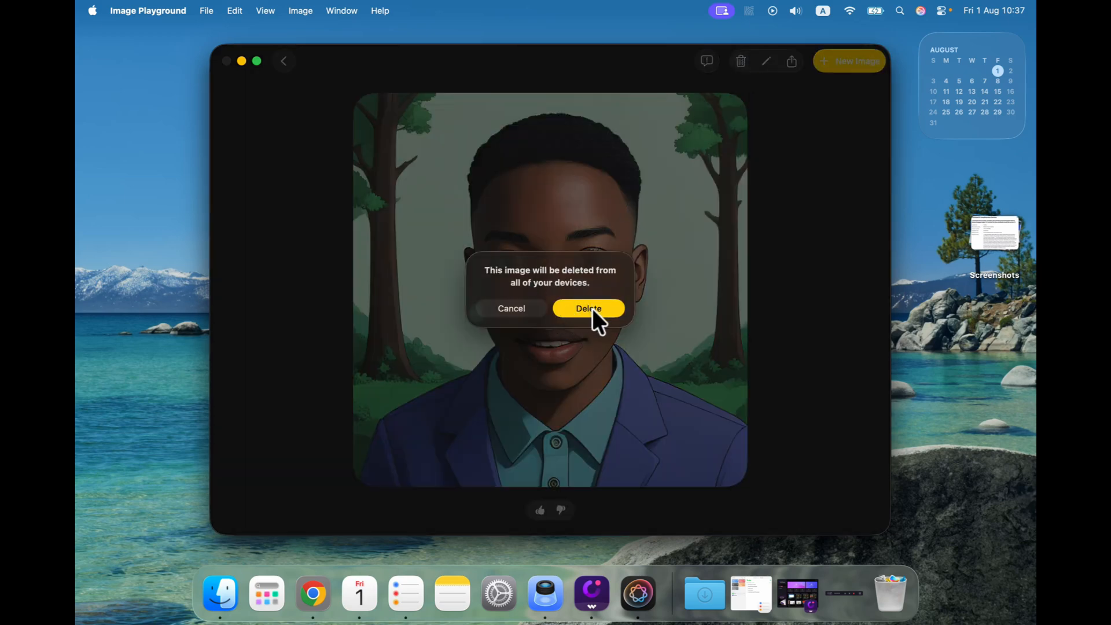
{"action": "left_click", "coordinate": [592, 306]}
{"action": "left_click", "coordinate": [282, 58]}
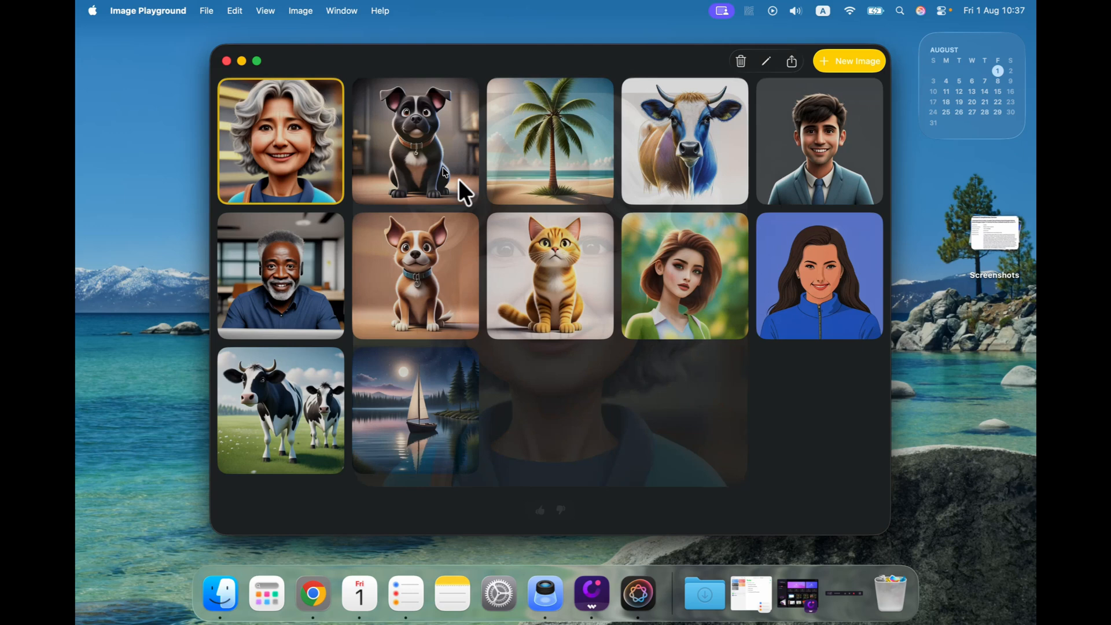